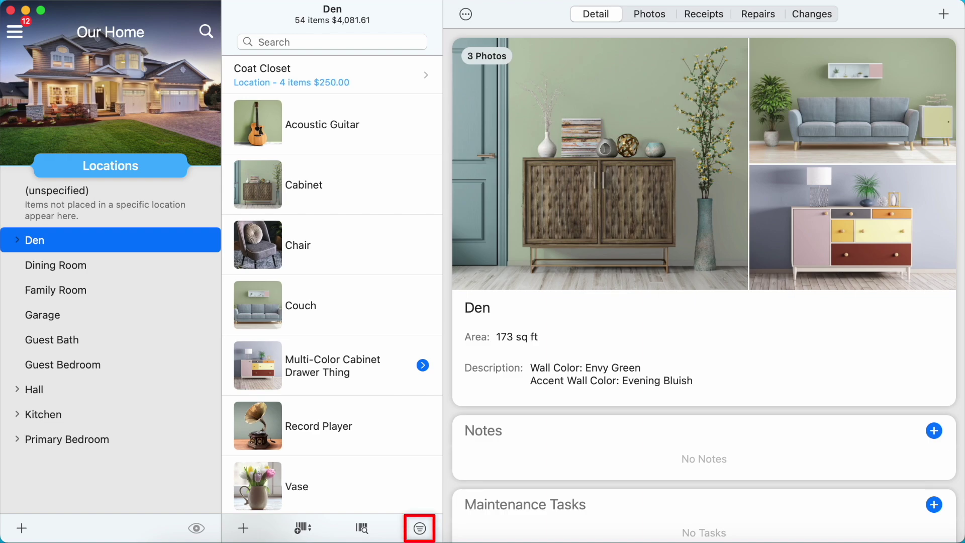
Step: Create a new item list filter from Filter Options, starting with the default Price is empty rule
{"action": "left_click", "coordinate": [416, 532]}
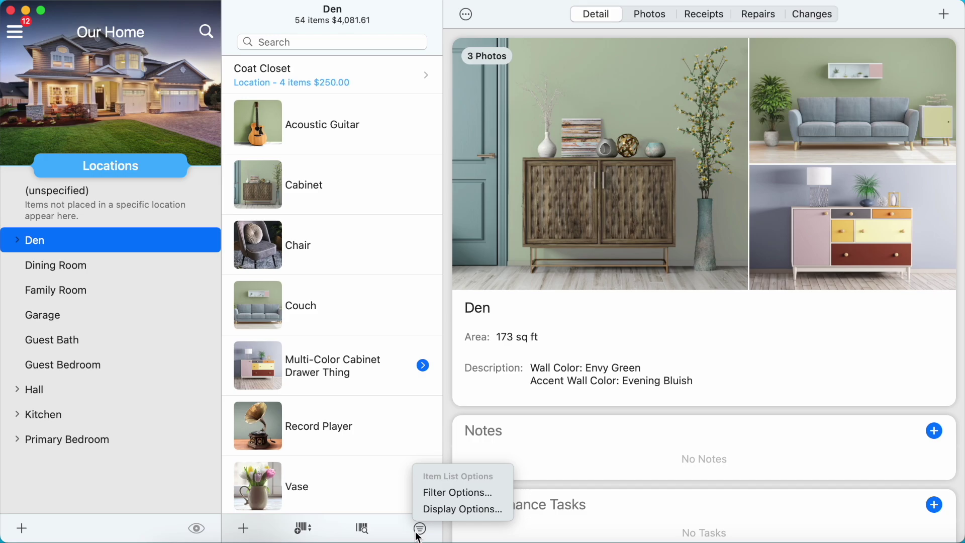
{"action": "left_click", "coordinate": [425, 498]}
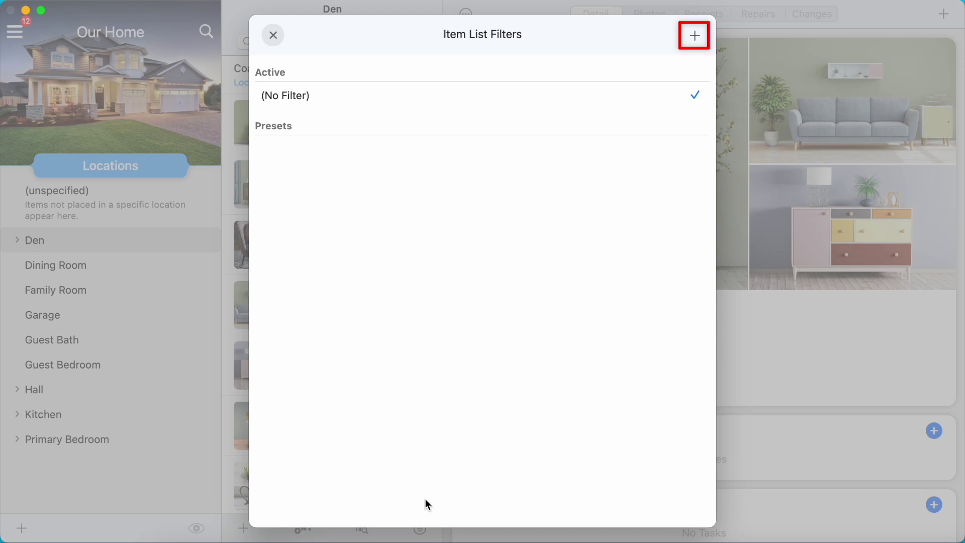
{"action": "left_click", "coordinate": [693, 39]}
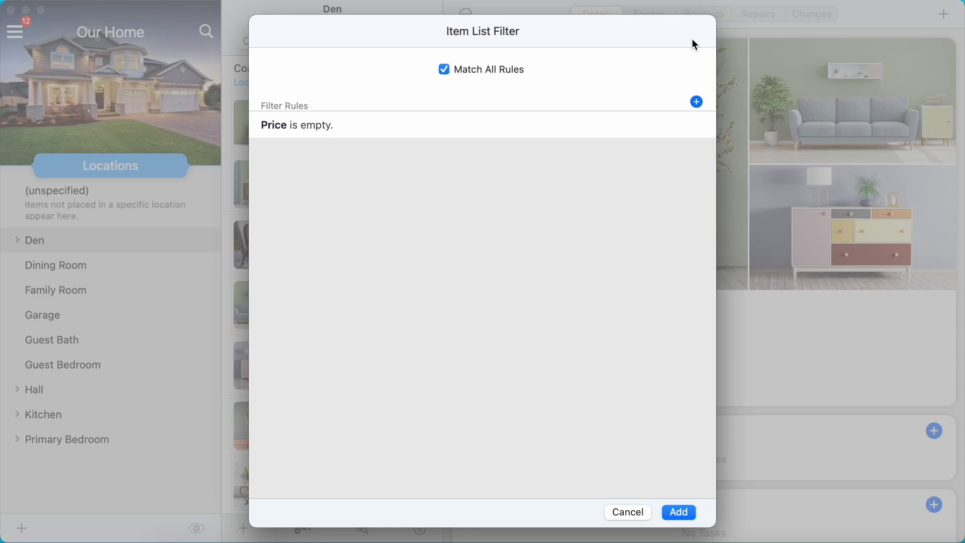
Step: Change the default rule to Purchase Date greater than or equal to 01/01/24
{"action": "left_click", "coordinate": [322, 125]}
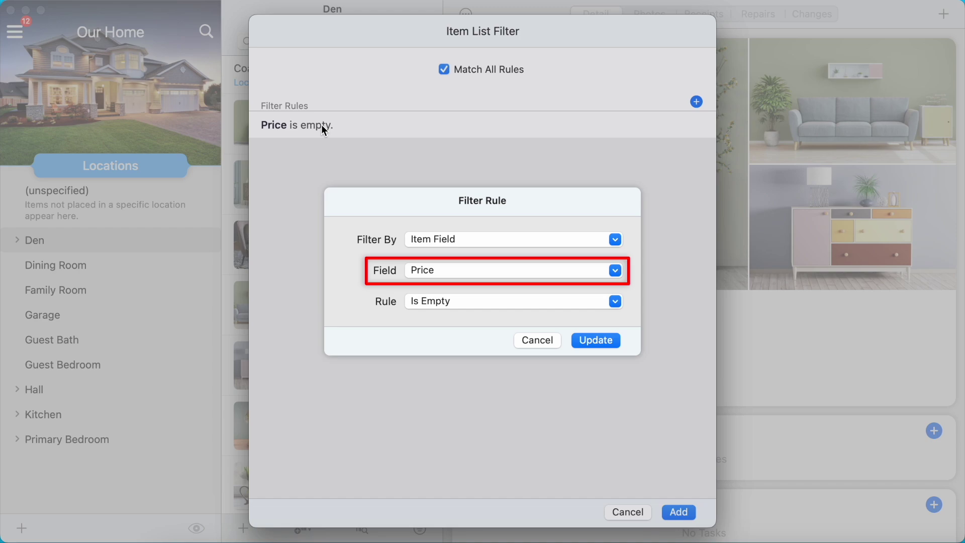
{"action": "left_click", "coordinate": [427, 270]}
{"action": "left_click", "coordinate": [452, 375]}
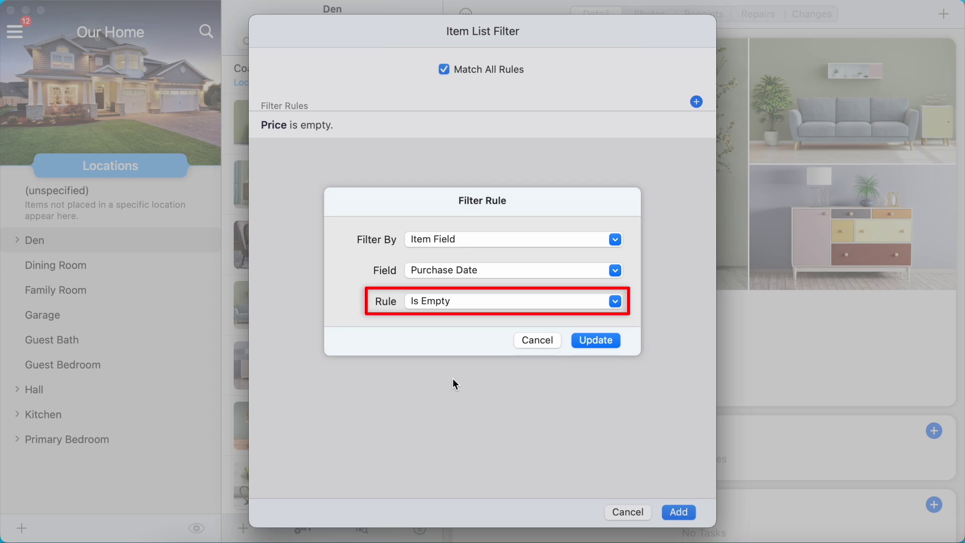
{"action": "left_click", "coordinate": [462, 301]}
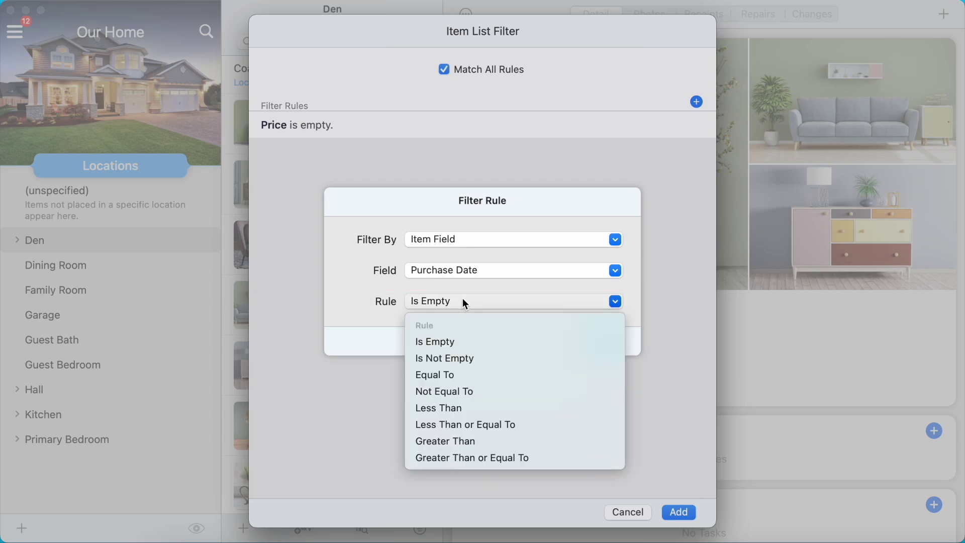
{"action": "left_click", "coordinate": [465, 458]}
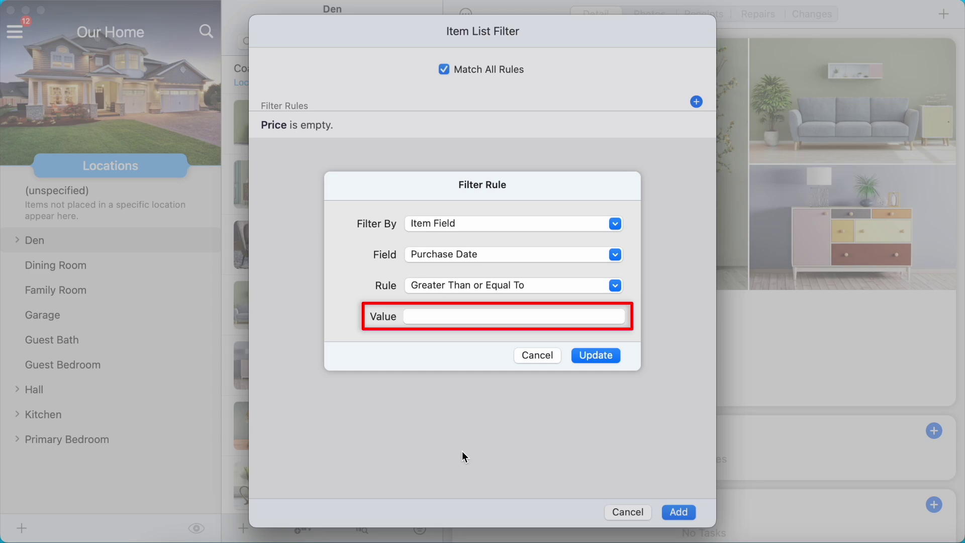
{"action": "left_click", "coordinate": [462, 317]}
{"action": "type", "text": "01/01/24"}
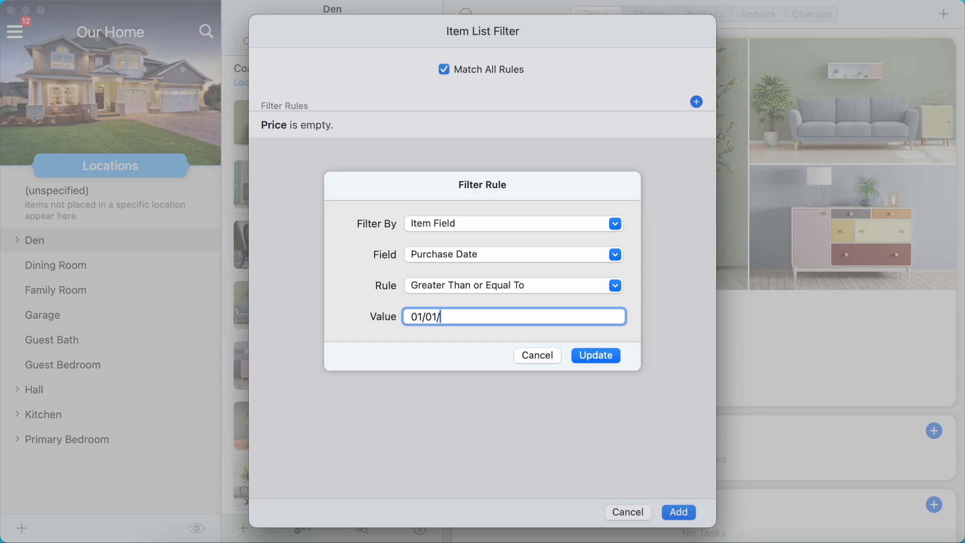
{"action": "left_click", "coordinate": [598, 356]}
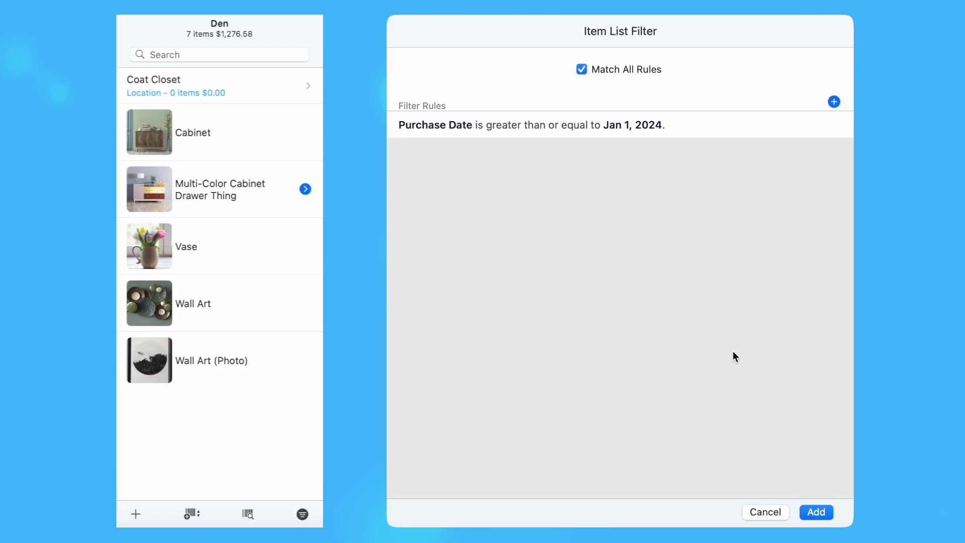
Step: Add an Item Component rule requiring the Warranties component to be Expired
{"action": "left_click", "coordinate": [833, 102]}
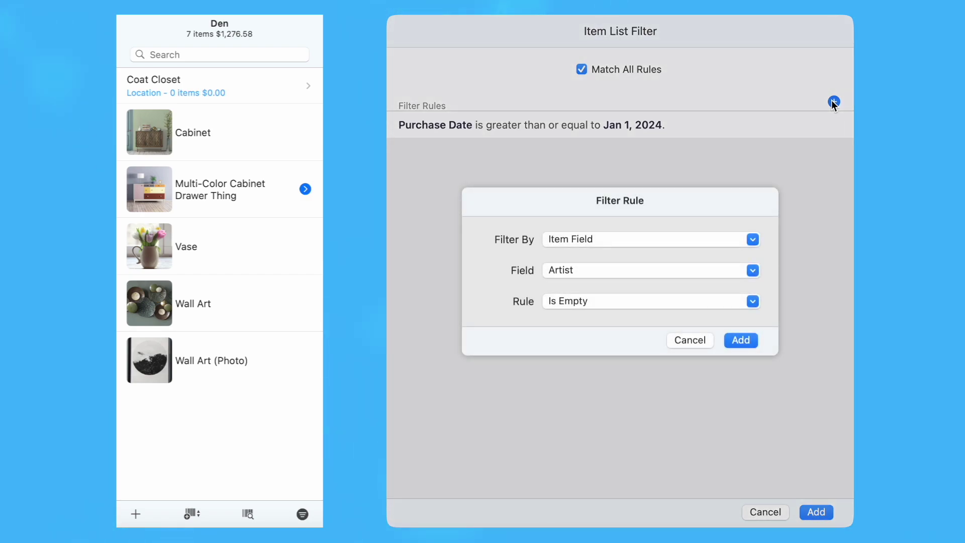
{"action": "left_click", "coordinate": [678, 244]}
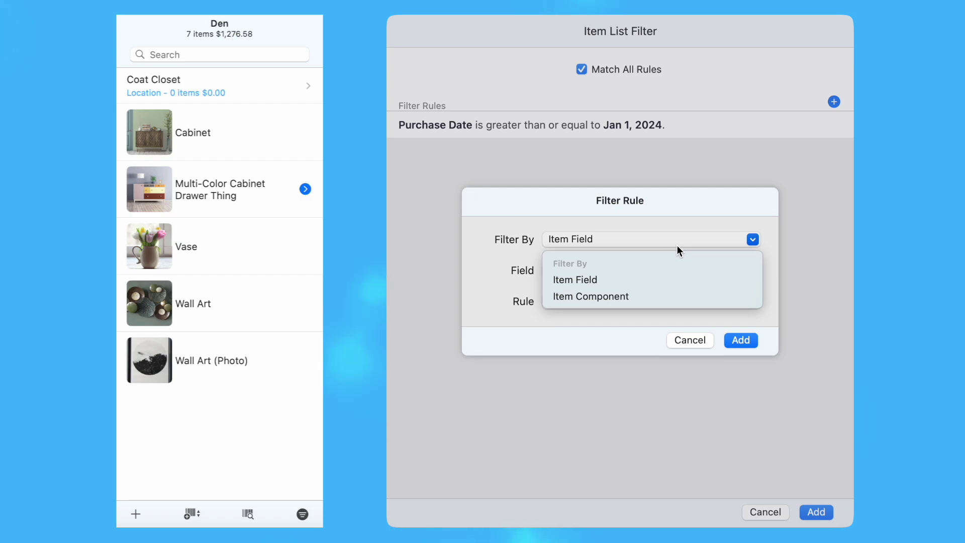
{"action": "left_click", "coordinate": [669, 292]}
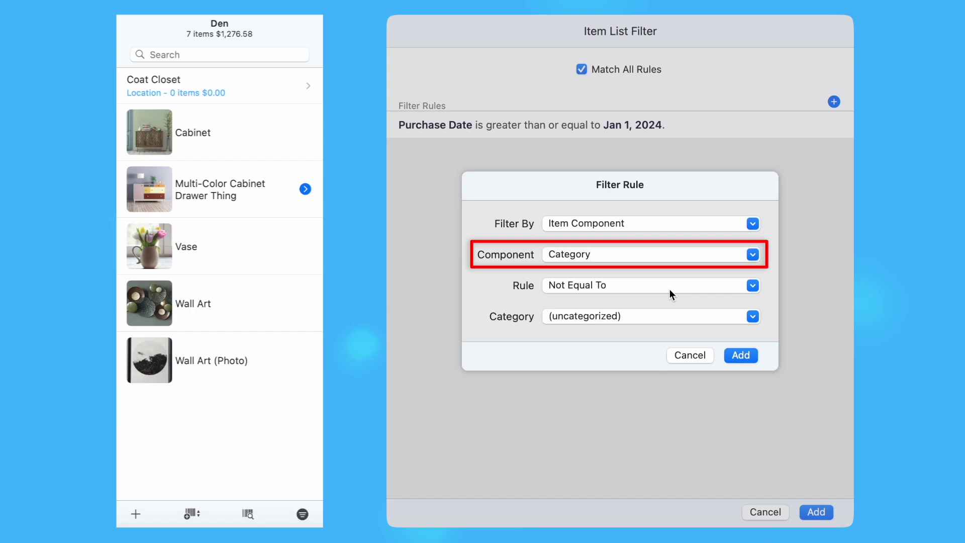
{"action": "left_click", "coordinate": [665, 256]}
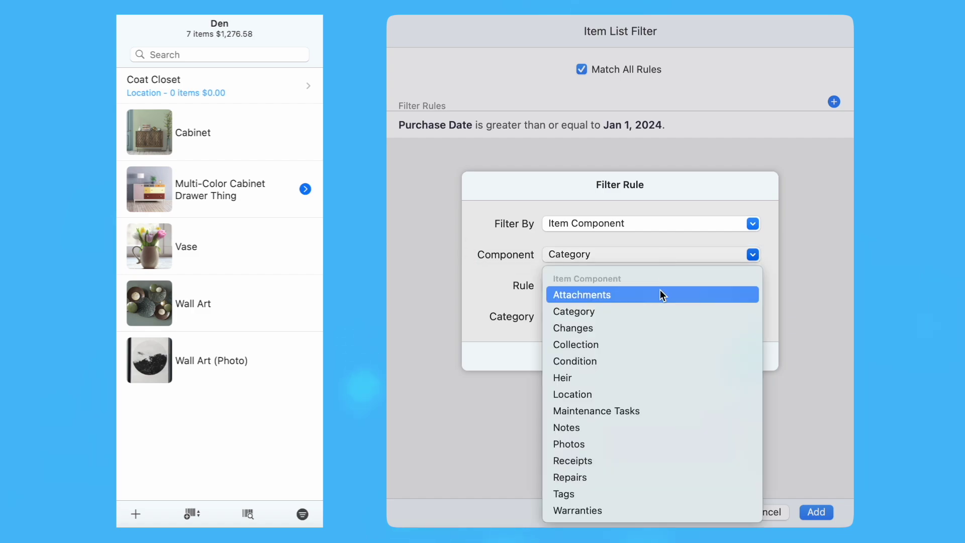
{"action": "left_click", "coordinate": [643, 509]}
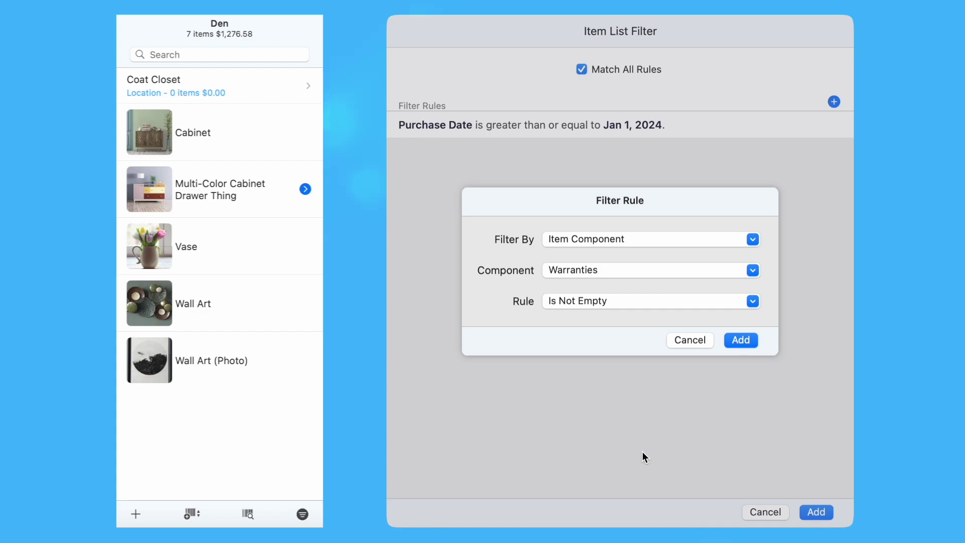
{"action": "left_click", "coordinate": [642, 302]}
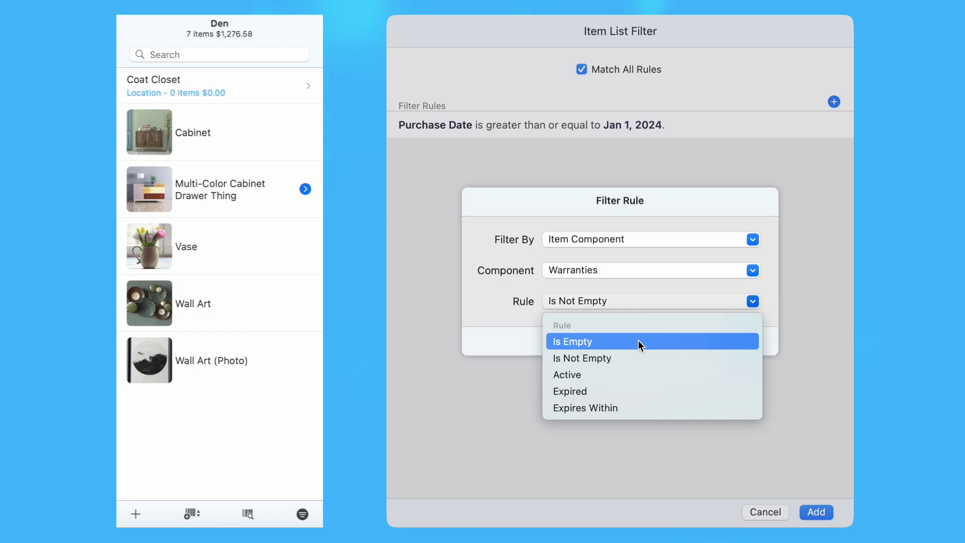
{"action": "left_click", "coordinate": [634, 390]}
{"action": "left_click", "coordinate": [736, 339]}
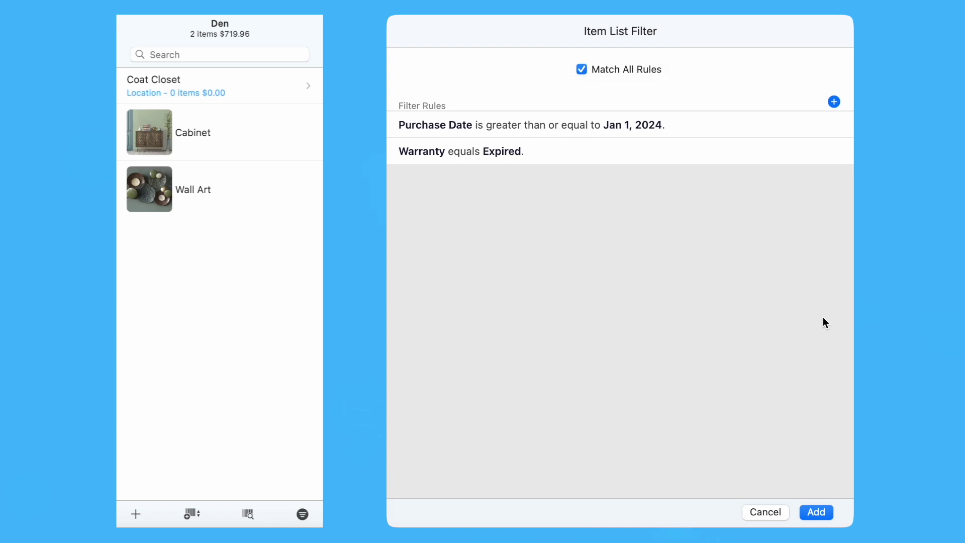
Step: Turn off Match All Rules so items meeting either rule are listed
{"action": "left_click", "coordinate": [583, 70]}
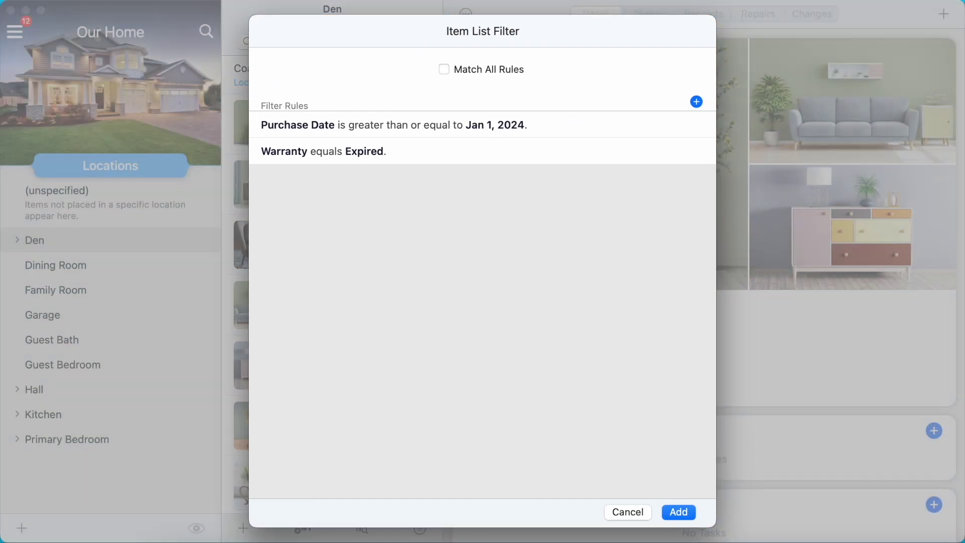
Step: Delete the Warranty equals Expired rule and apply the date-only filter to Den
{"action": "right_click", "coordinate": [323, 151]}
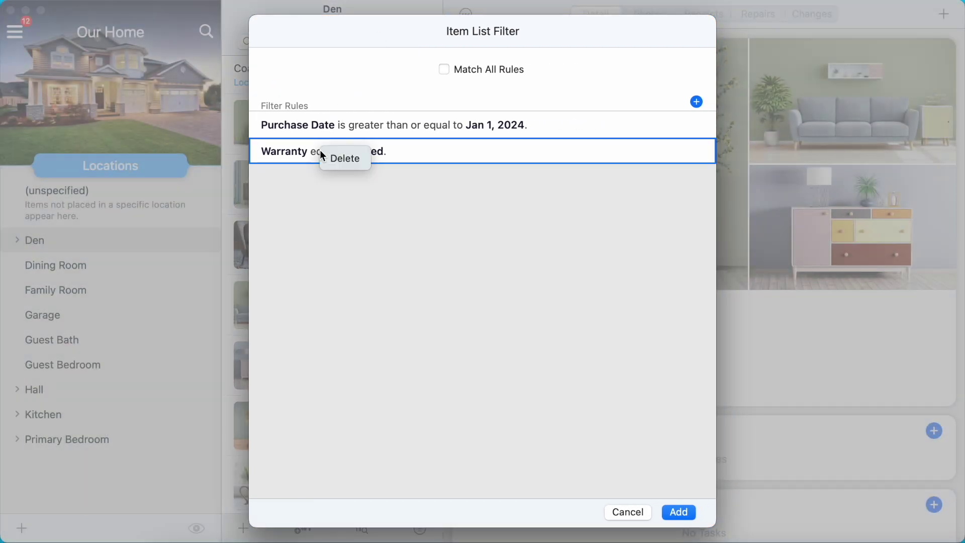
{"action": "left_click", "coordinate": [333, 159]}
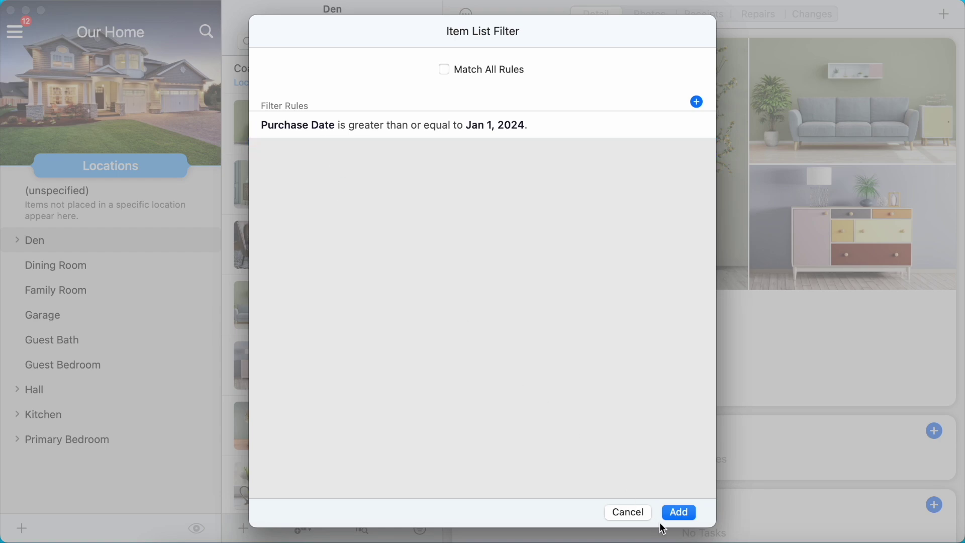
{"action": "left_click", "coordinate": [679, 514]}
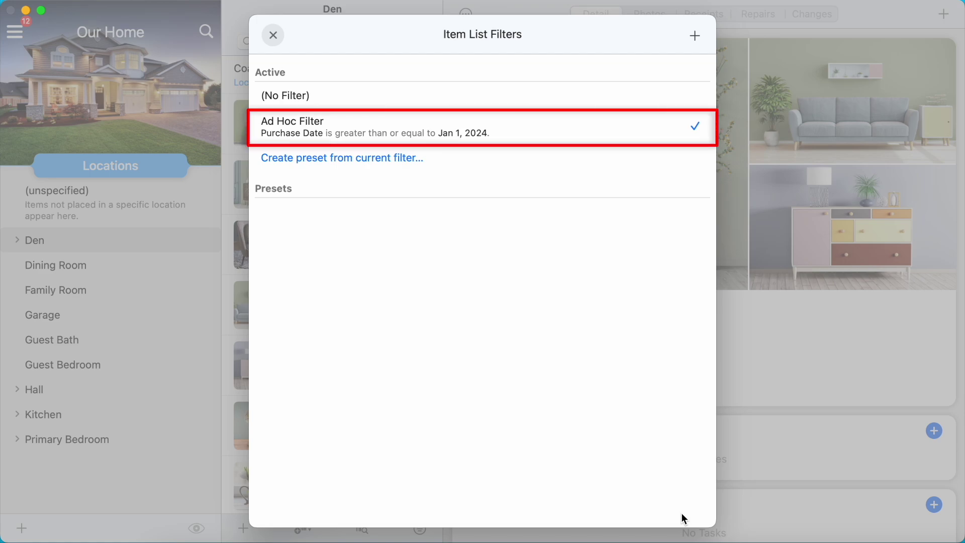
{"action": "left_click", "coordinate": [270, 43]}
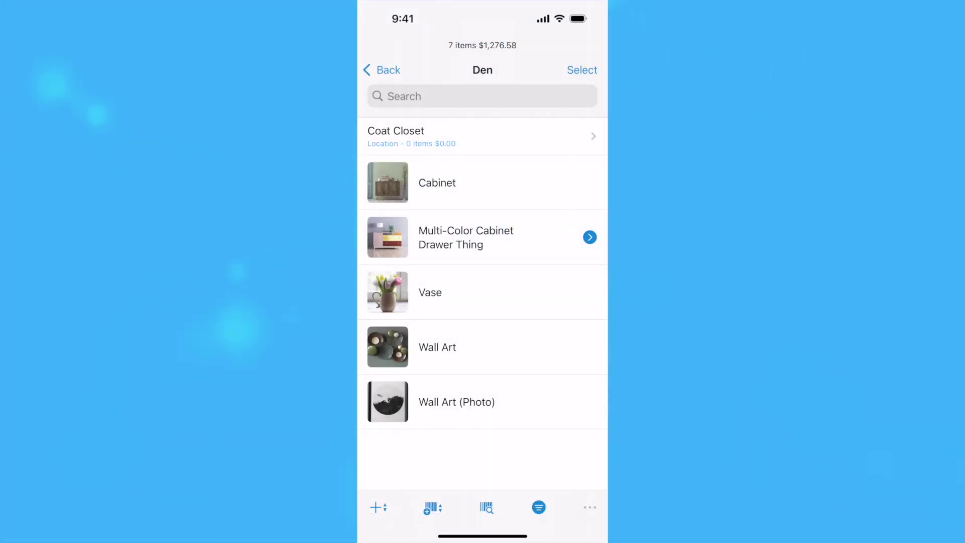
Step: Save the current filter as a preset named 'Items Purchased This Year'
{"action": "left_click", "coordinate": [538, 506]}
{"action": "left_click", "coordinate": [457, 450]}
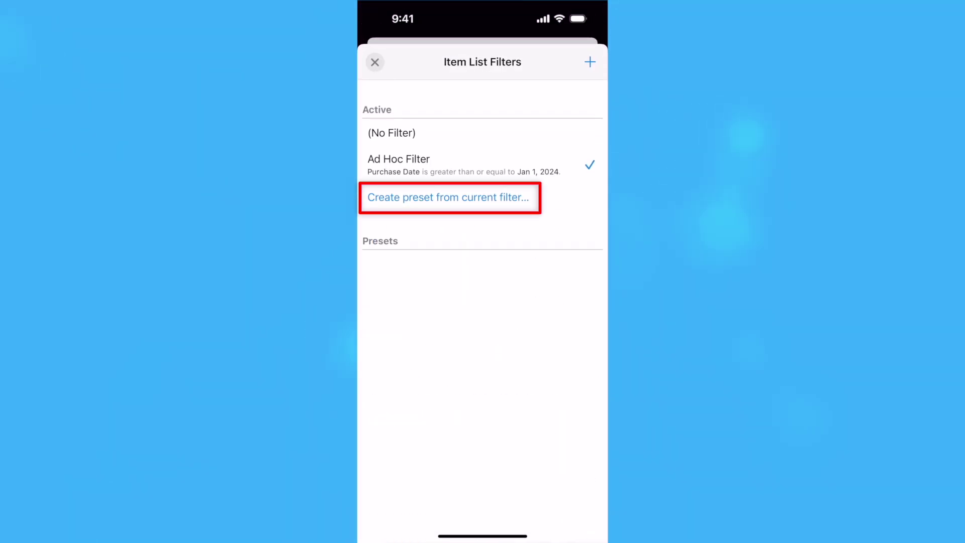
{"action": "left_click", "coordinate": [448, 197]}
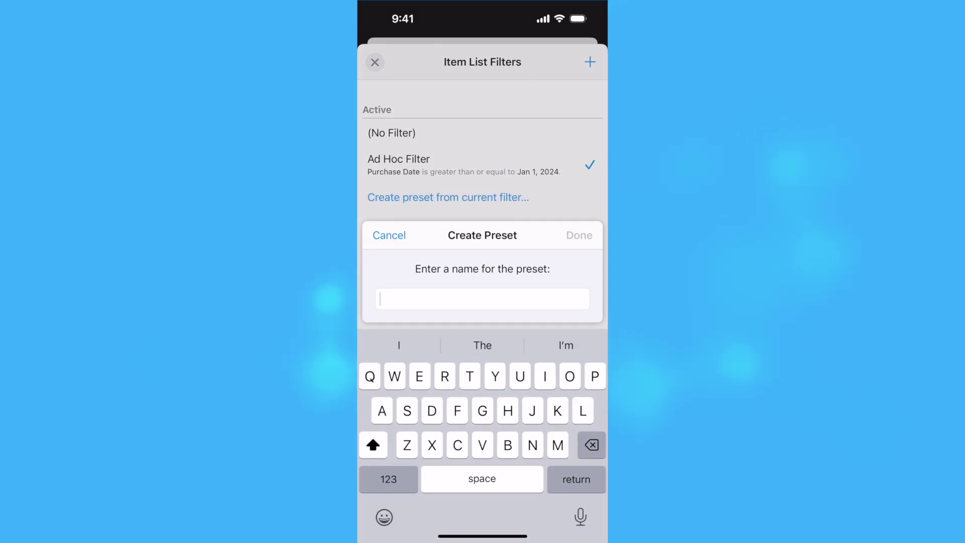
{"action": "type", "text": "Items Purchased This Year"}
{"action": "key", "text": "Return"}
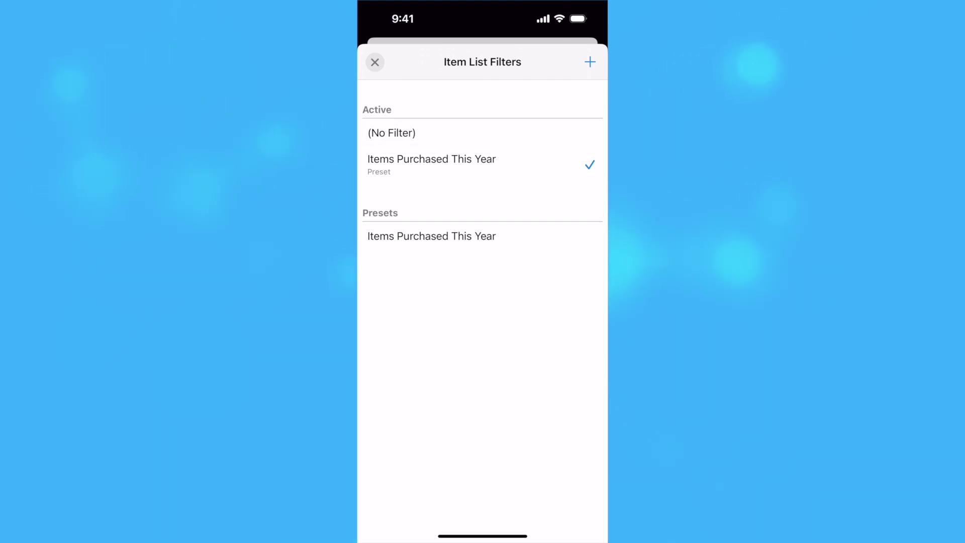
Step: Toggle filtering off, then apply the Items Purchased This Year preset to the item list
{"action": "left_click", "coordinate": [392, 133]}
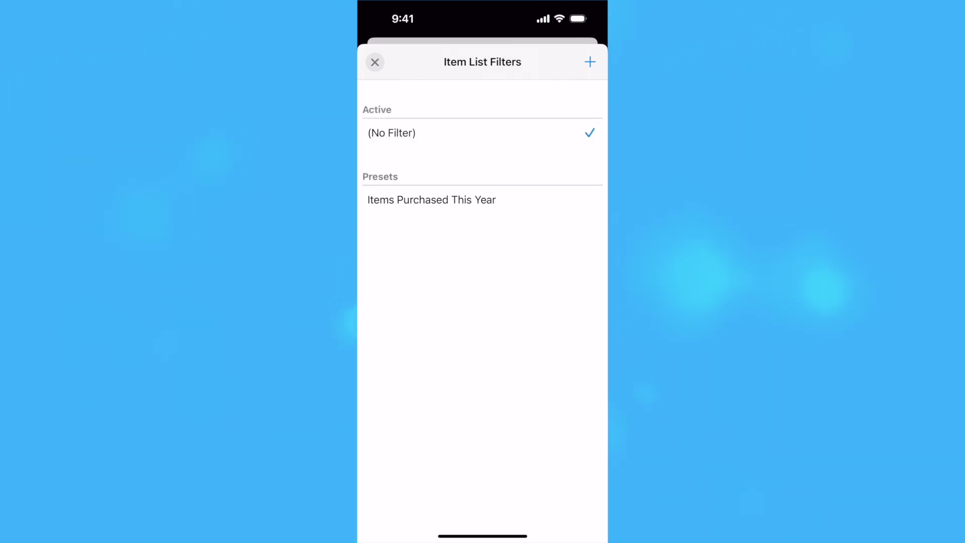
{"action": "left_click", "coordinate": [431, 200]}
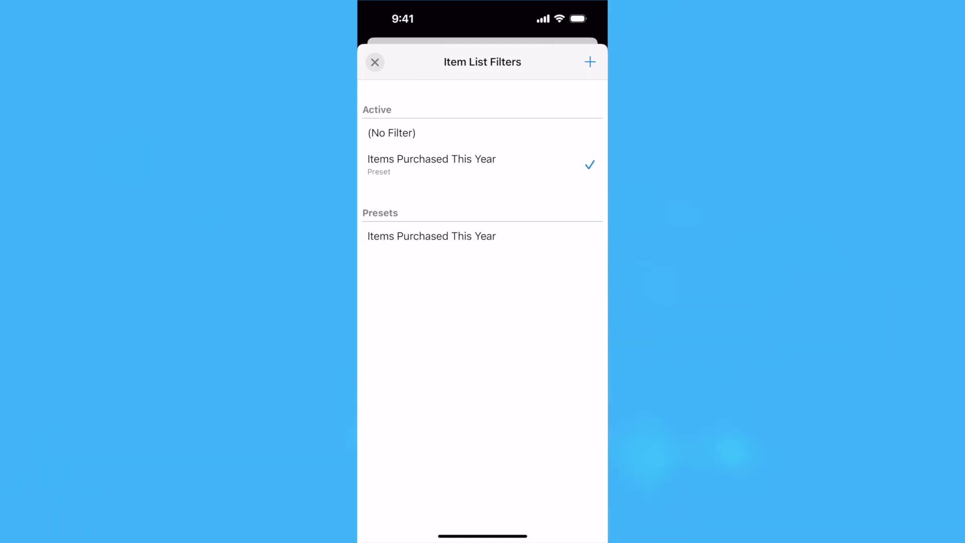
{"action": "left_click", "coordinate": [375, 62]}
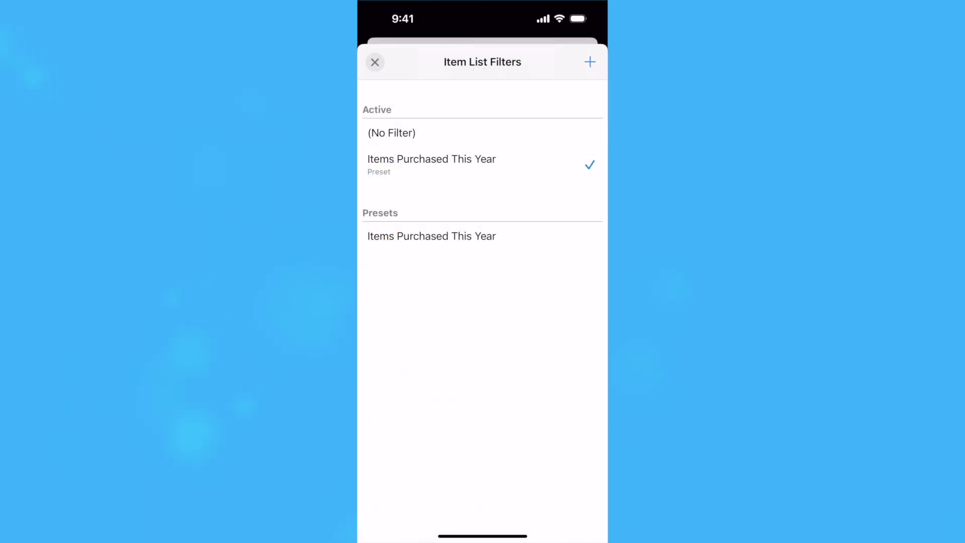
Step: Add a Purchase Date less than or equal to 12/31/24 rule to the preset
{"action": "left_click", "coordinate": [431, 237]}
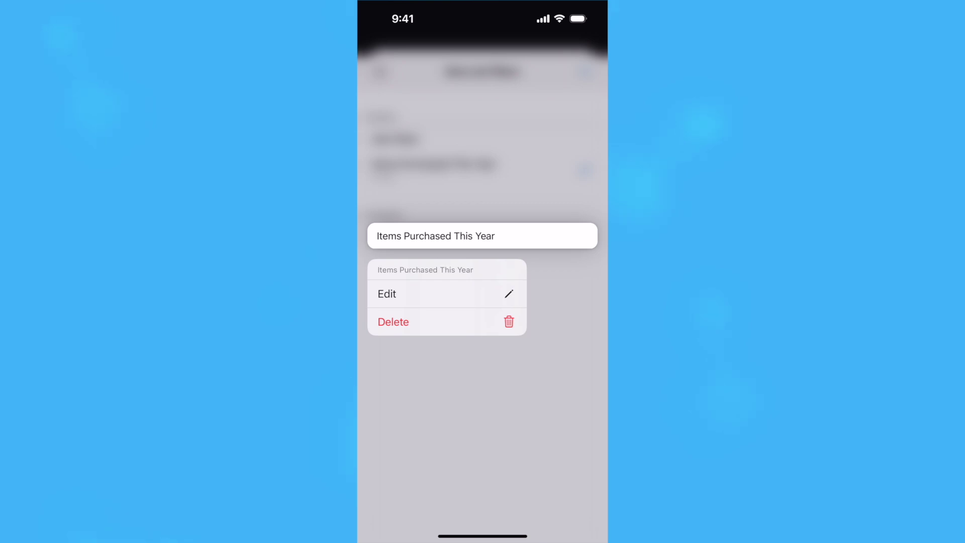
{"action": "left_click", "coordinate": [387, 294]}
{"action": "left_click", "coordinate": [588, 169]}
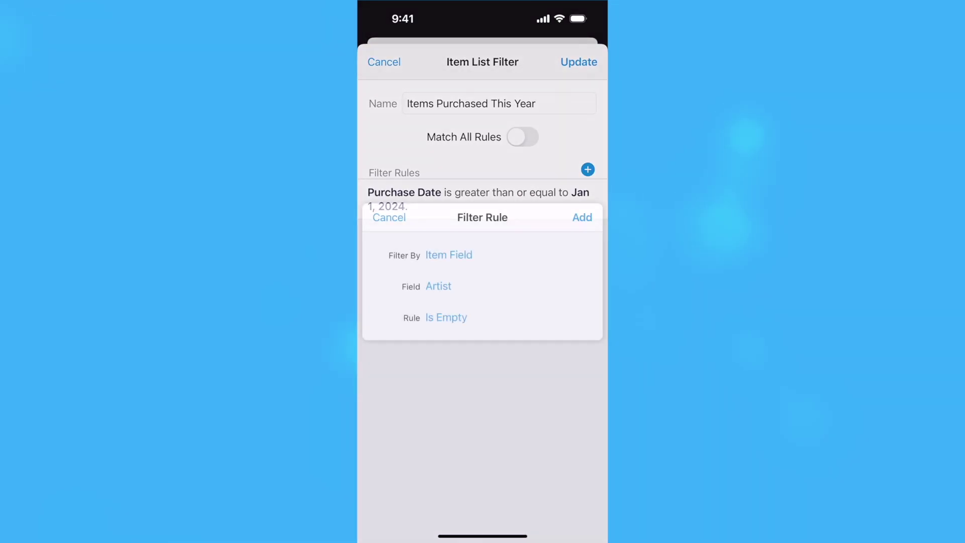
{"action": "left_click", "coordinate": [438, 286]}
{"action": "scroll", "coordinate": [496, 301], "scroll_direction": "down", "scroll_amount": 5}
{"action": "left_click", "coordinate": [452, 453]}
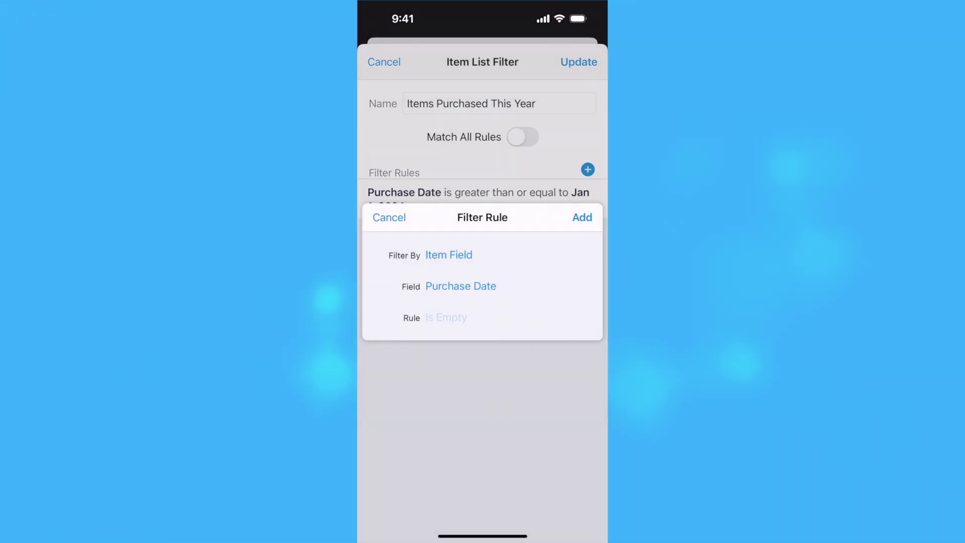
{"action": "left_click", "coordinate": [445, 317]}
{"action": "left_click", "coordinate": [477, 232]}
{"action": "left_click", "coordinate": [502, 331]}
{"action": "type", "text": "12/31/24"}
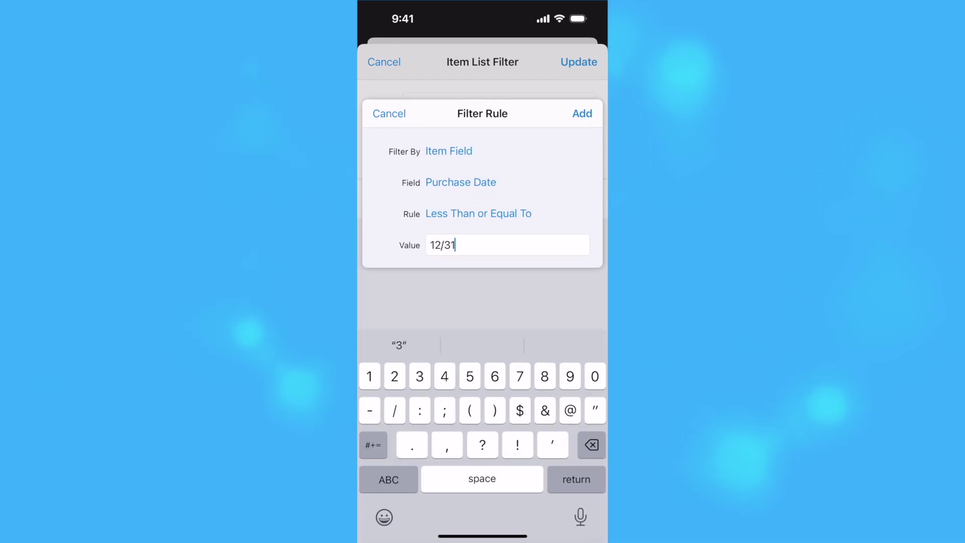
{"action": "left_click", "coordinate": [581, 112]}
Step: Rename the preset 'Items Purchased In 2024', require all rules to match, and save it
{"action": "left_click", "coordinate": [535, 103]}
{"action": "key", "text": "BackSpace"}
{"action": "key", "text": "BackSpace"}
{"action": "key", "text": "BackSpace"}
{"action": "key", "text": "BackSpace"}
{"action": "key", "text": "BackSpace"}
{"action": "key", "text": "BackSpace"}
{"action": "key", "text": "BackSpace"}
{"action": "key", "text": "BackSpace"}
{"action": "key", "text": "BackSpace"}
{"action": "type", "text": "In"}
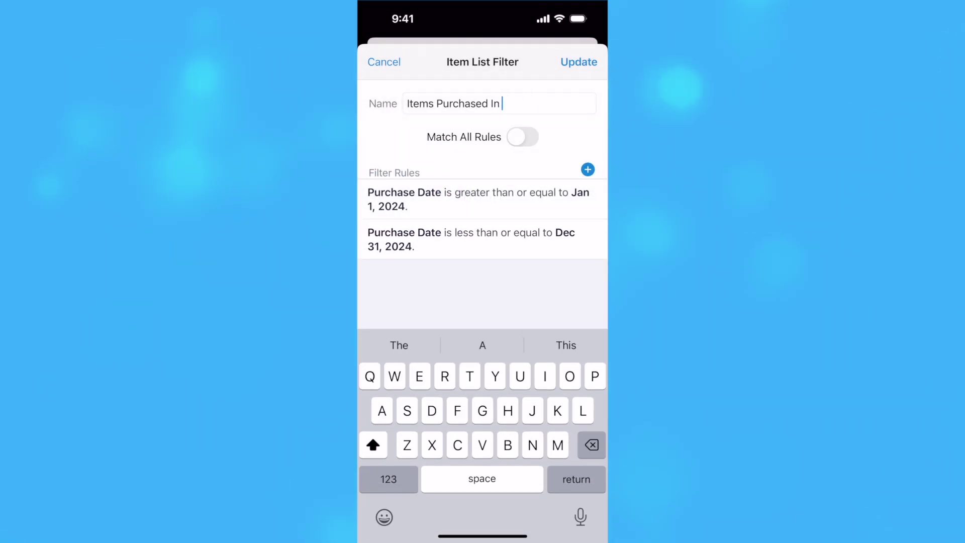
{"action": "type", "text": " 2024"}
{"action": "left_click", "coordinate": [523, 137]}
{"action": "left_click", "coordinate": [579, 62]}
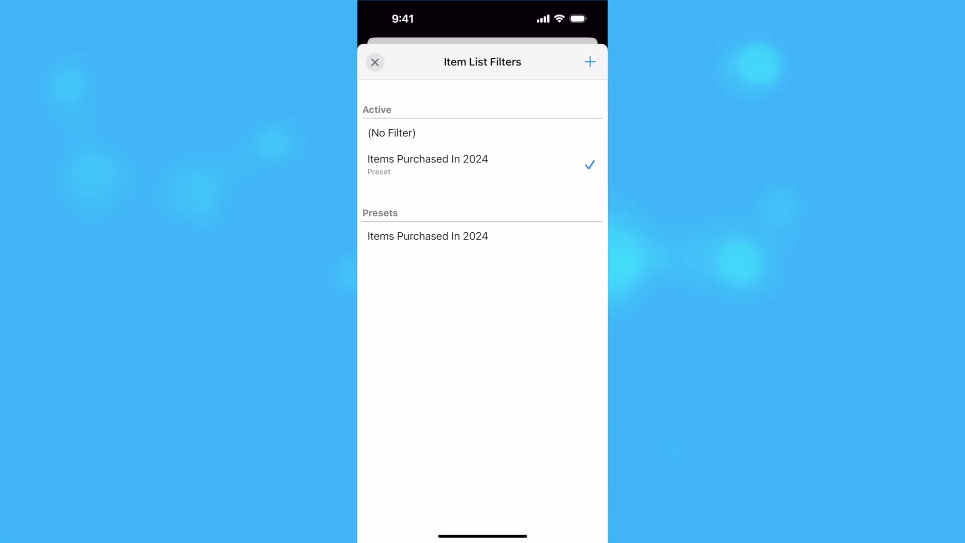
Step: Delete the Items Purchased In 2024 preset
{"action": "left_click", "coordinate": [428, 235]}
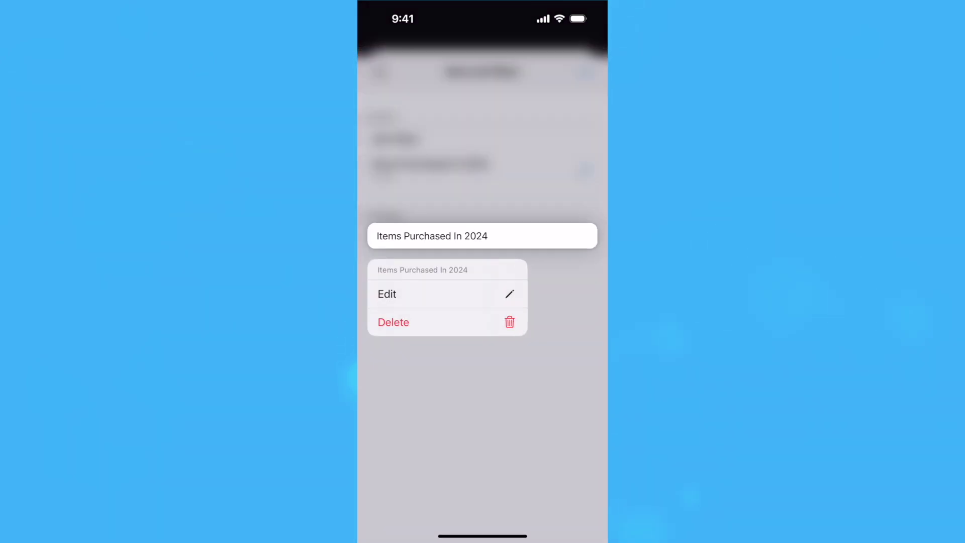
{"action": "left_click", "coordinate": [392, 321]}
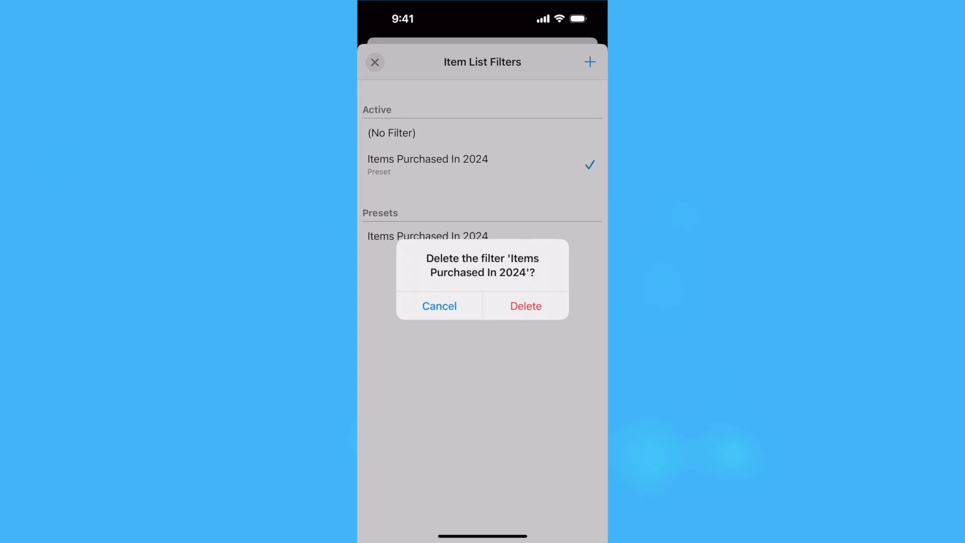
{"action": "left_click", "coordinate": [523, 303]}
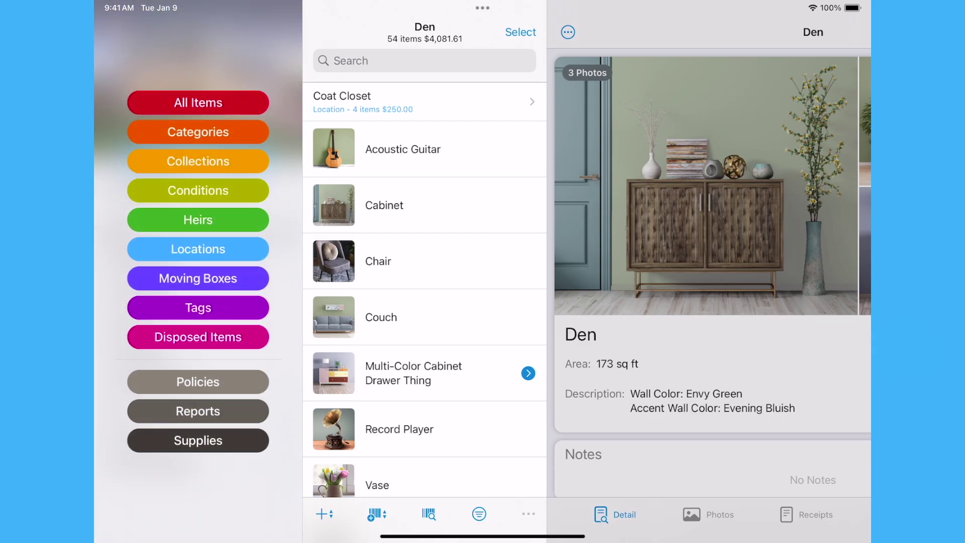
Step: Run the Item List By Category report filtered by the Purchased In 2024 preset
{"action": "left_click", "coordinate": [198, 411]}
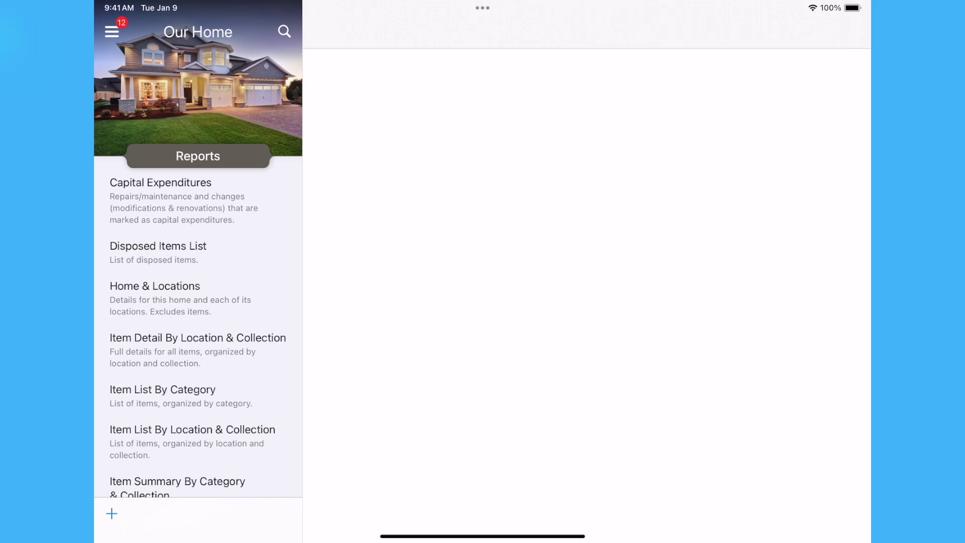
{"action": "left_click", "coordinate": [181, 396]}
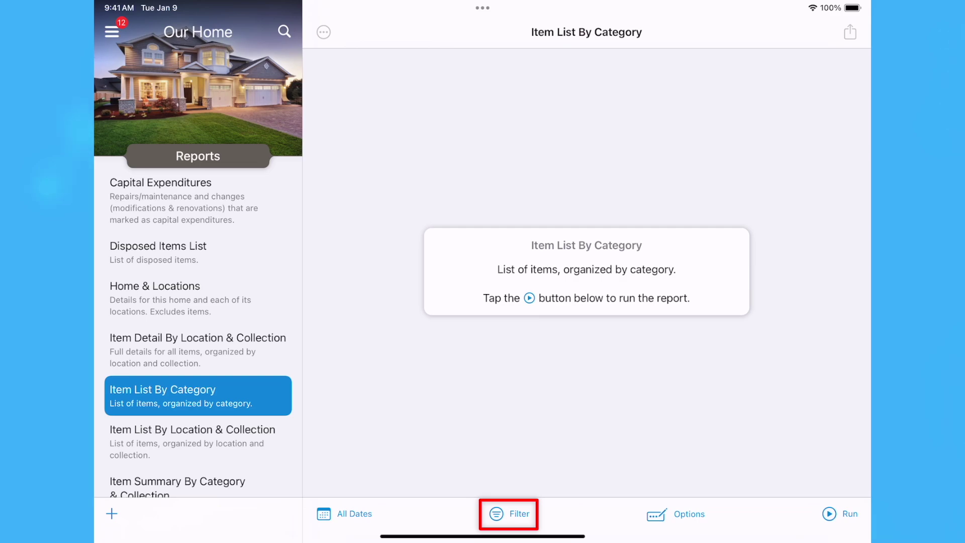
{"action": "left_click", "coordinate": [508, 513]}
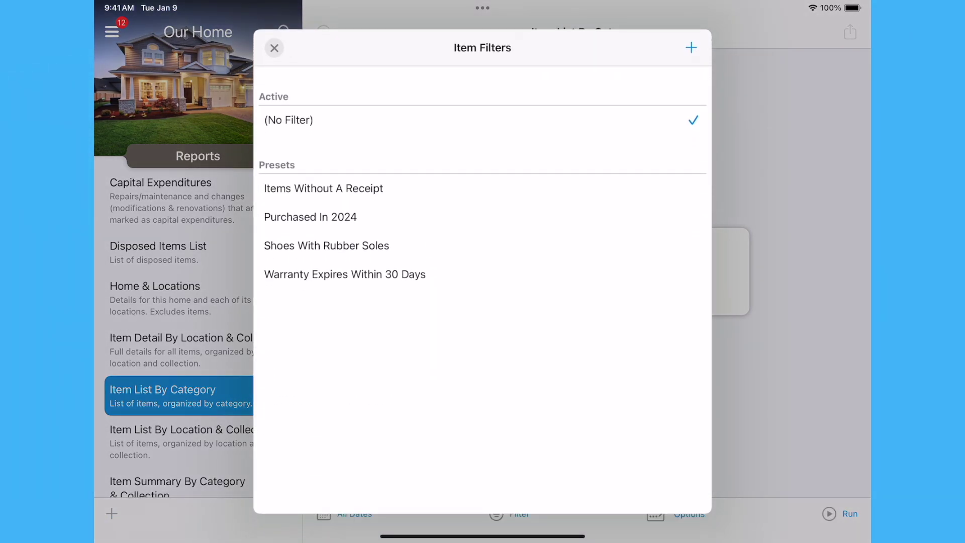
{"action": "left_click", "coordinate": [310, 217]}
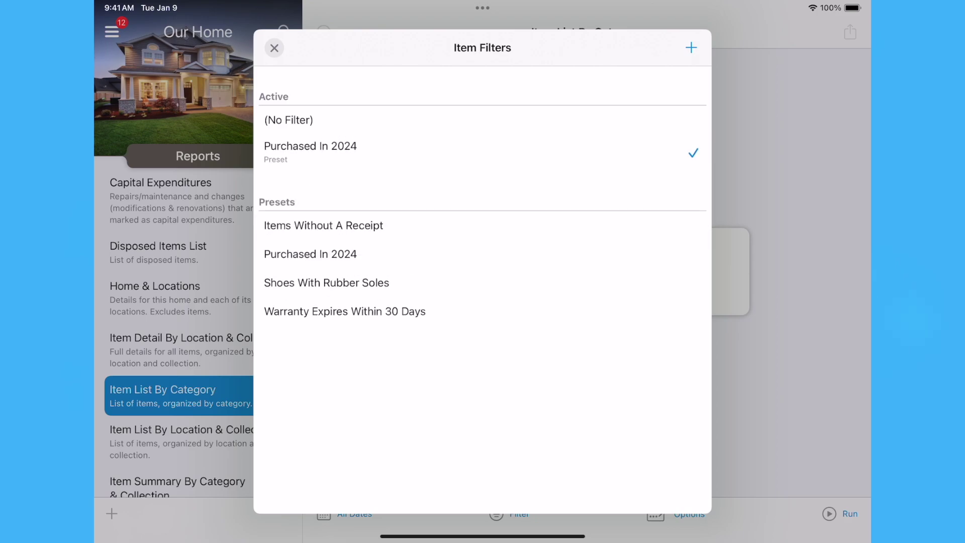
{"action": "left_click", "coordinate": [274, 47]}
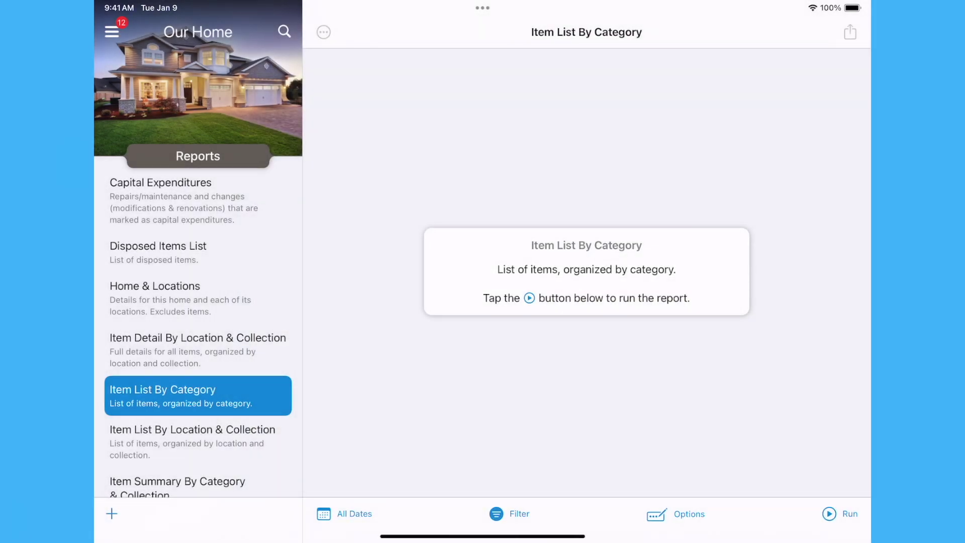
{"action": "left_click", "coordinate": [829, 514]}
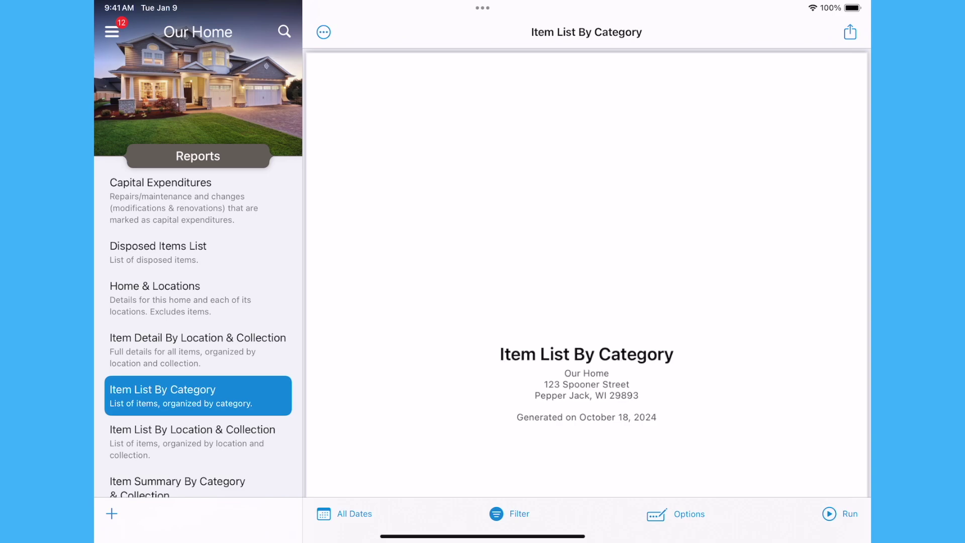
{"action": "scroll", "coordinate": [586, 272], "scroll_direction": "down", "scroll_amount": 10}
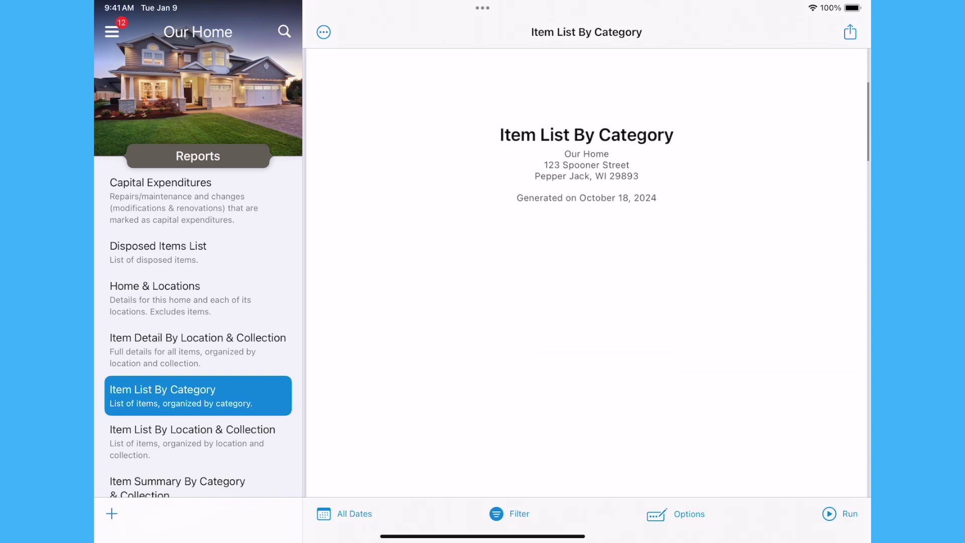